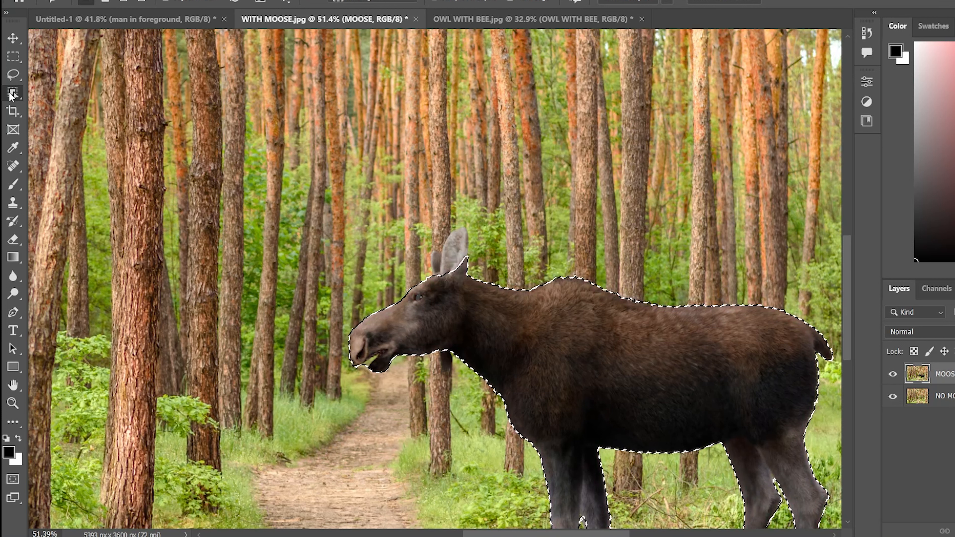
- Add both of the moose's ears to the existing moose selection with the Quick Selection tool
left_click(45, 104)
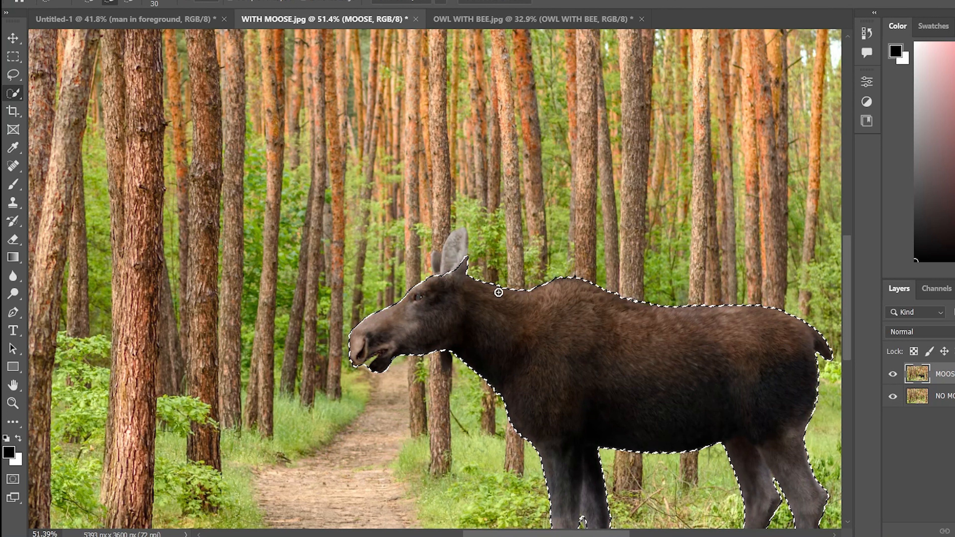
left_click(454, 248)
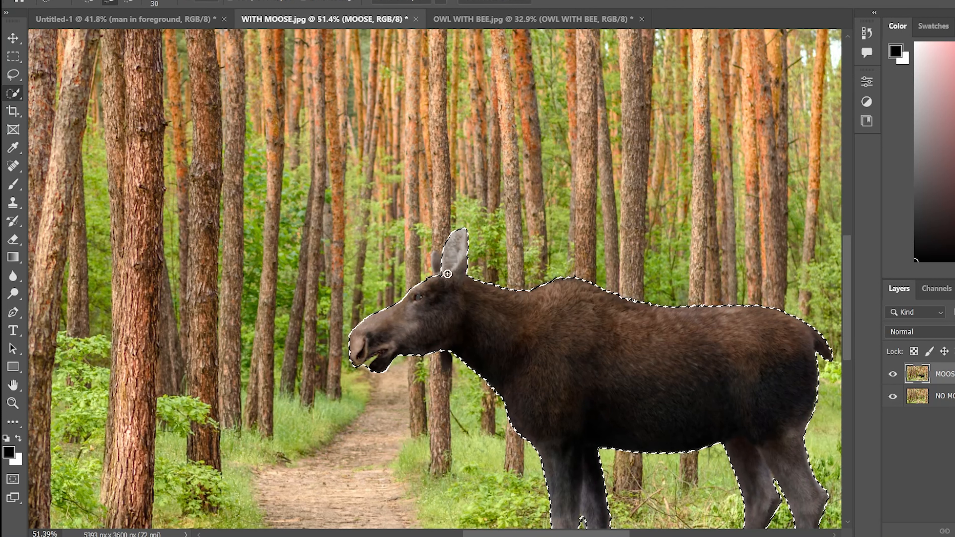
left_click(434, 258)
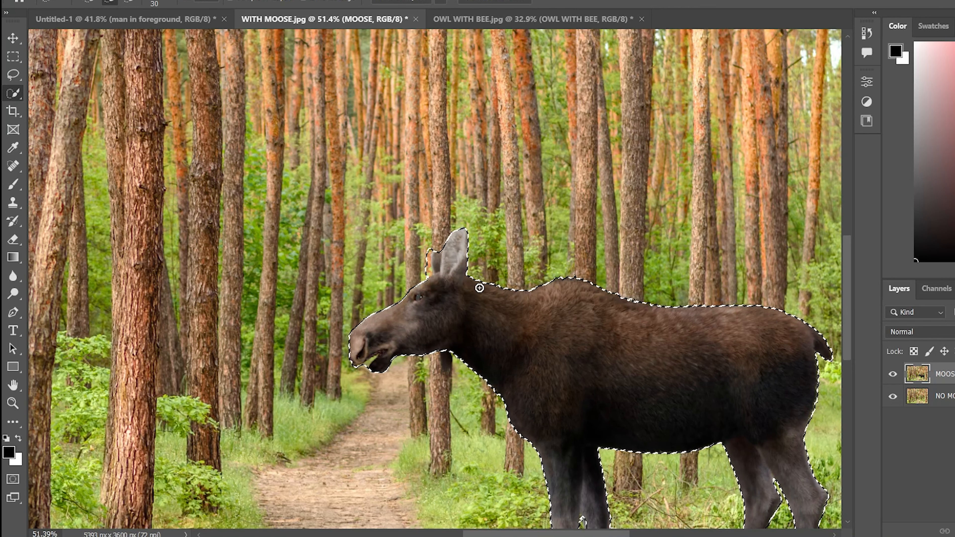
scroll(511, 331, "down", 5)
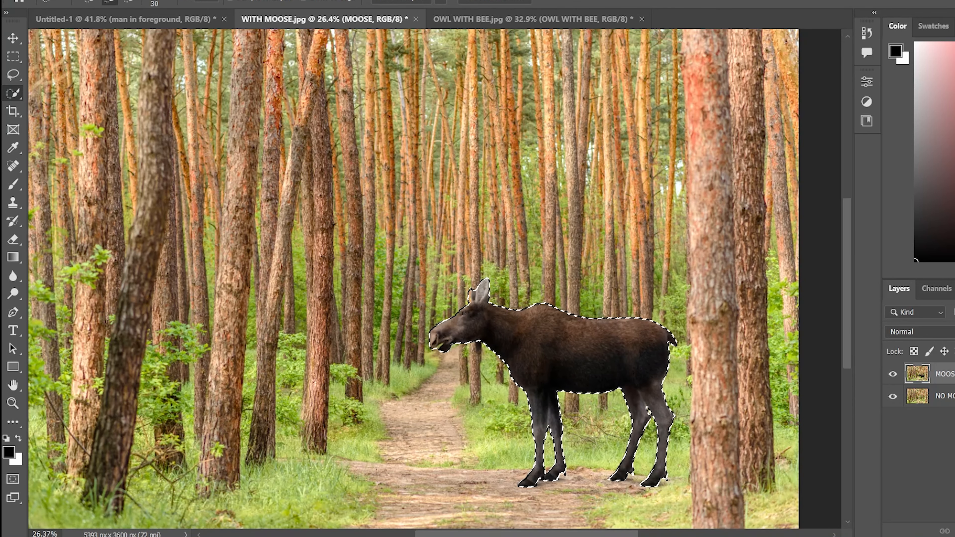
- Expand the moose selection so that it extends slightly past the animal's outline, including around the legs
left_click(161, 0)
mouse_move(224, 176)
left_click(341, 203)
key("Return")
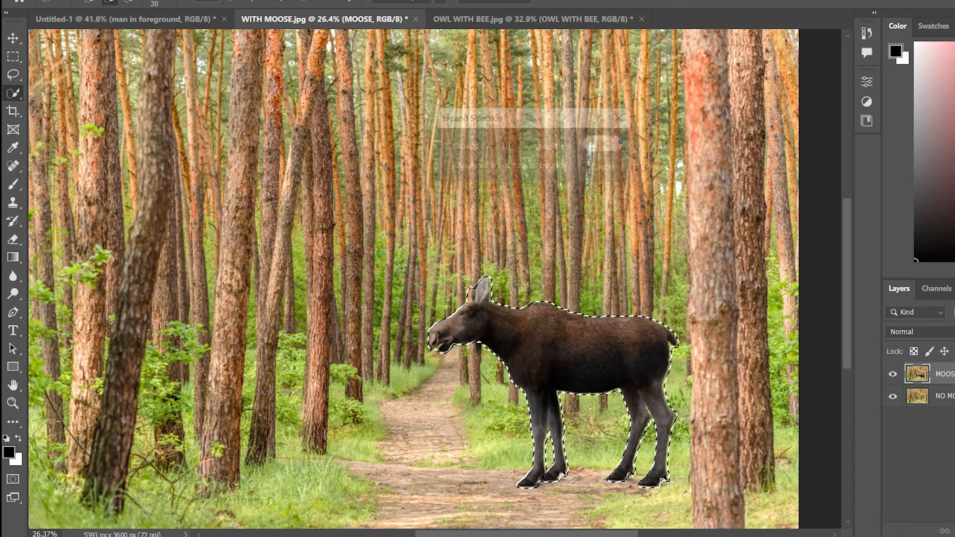
scroll(564, 316, "up", 3)
scroll(507, 319, "up", 2)
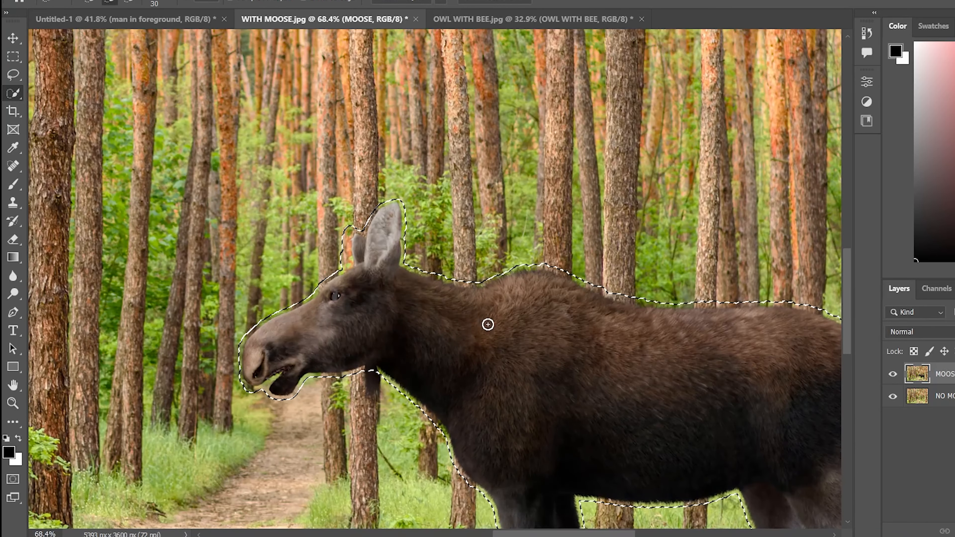
left_click_drag(607, 384, 456, 116)
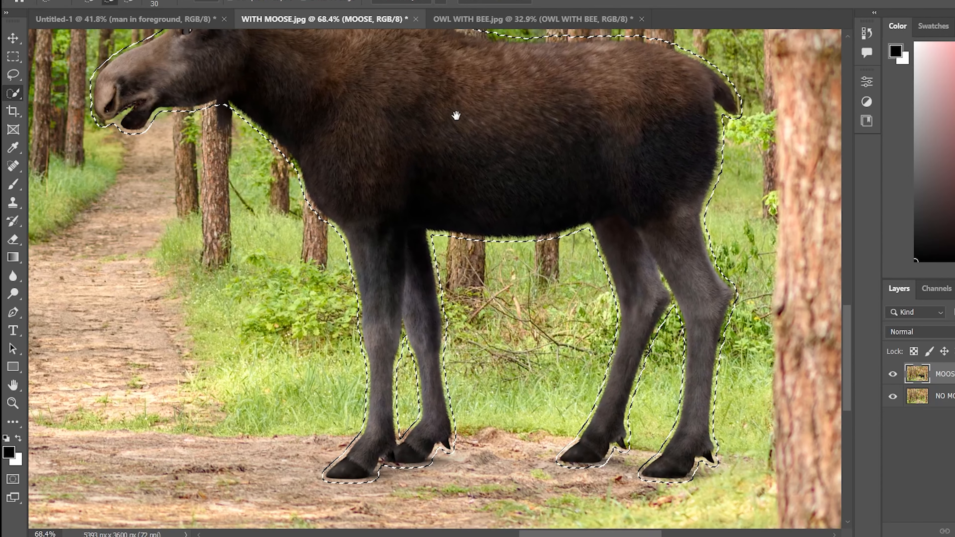
scroll(561, 268, "down", 3)
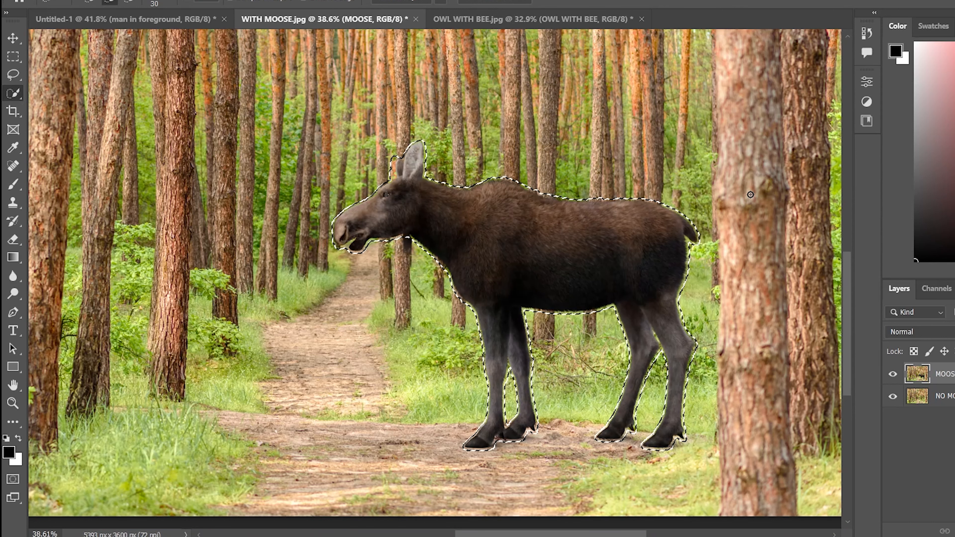
- Try to remove the moose by filling the selection with Content-Aware contents, deselect, and check the filled area
key("shift+F5")
left_click(628, 101)
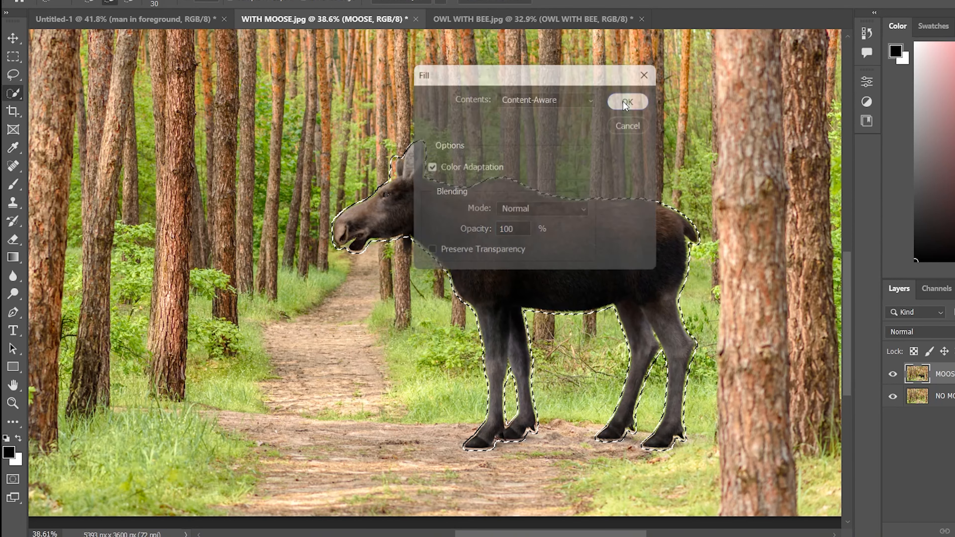
key("ctrl+d")
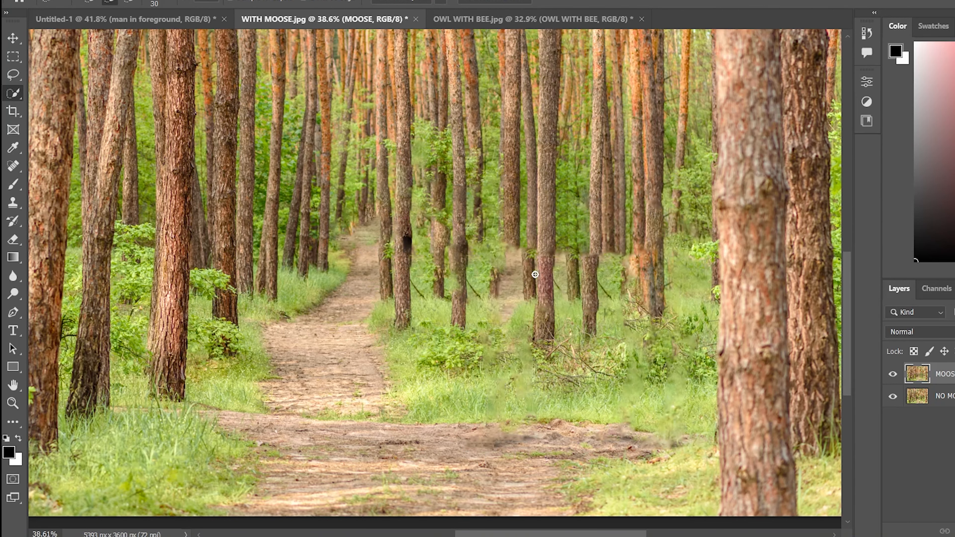
scroll(549, 271, "up", 3)
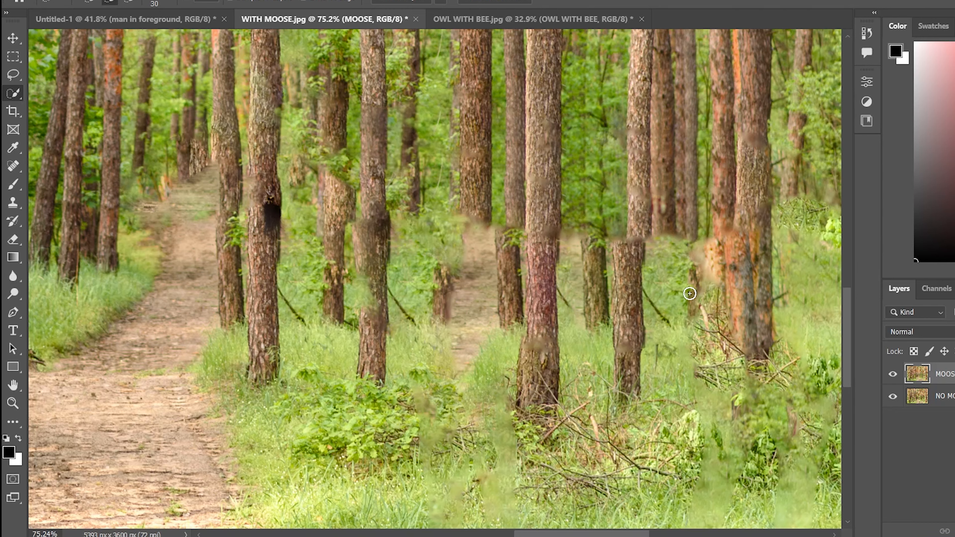
scroll(690, 294, "down", 6)
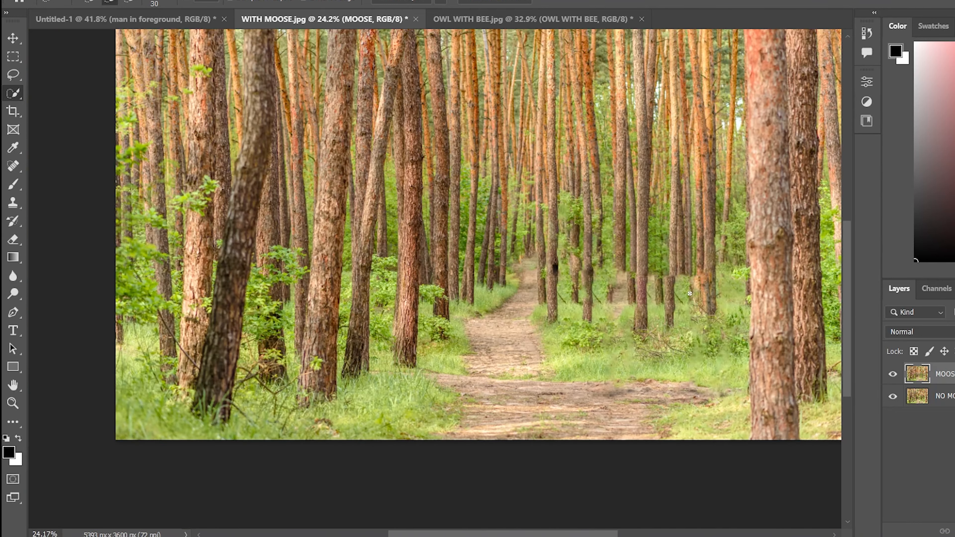
scroll(690, 294, "down", 1)
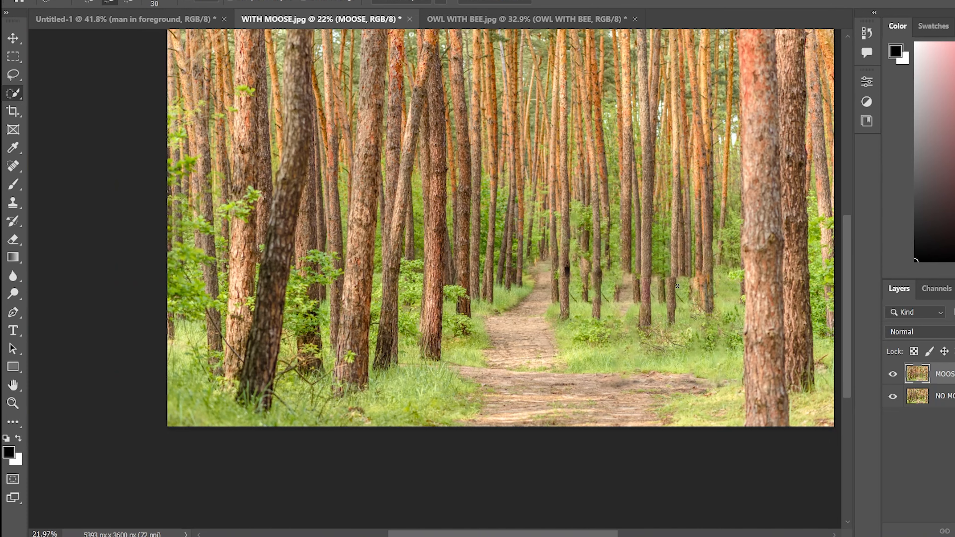
- Undo the deselection and the Content-Aware fill of the moose
scroll(678, 286, "up", 4)
key("ctrl+z")
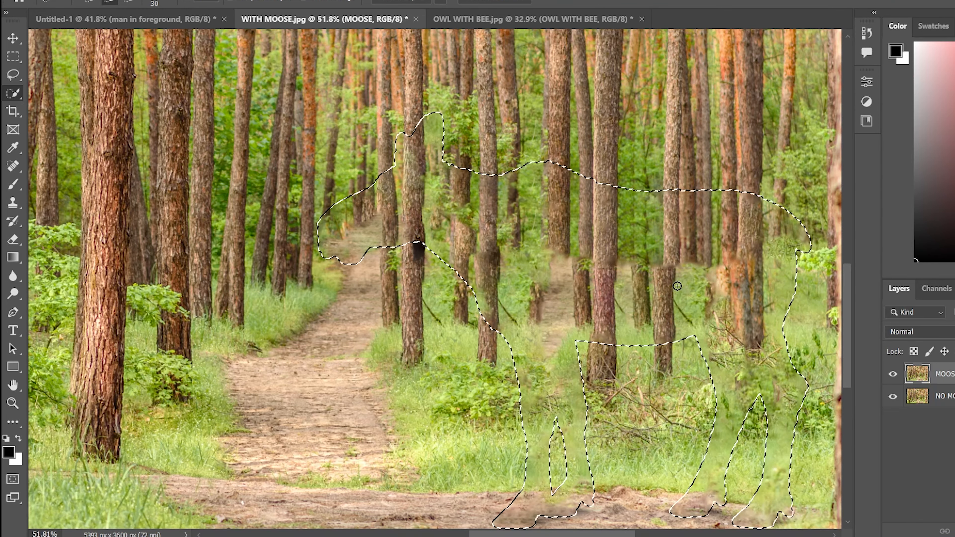
key("ctrl+z")
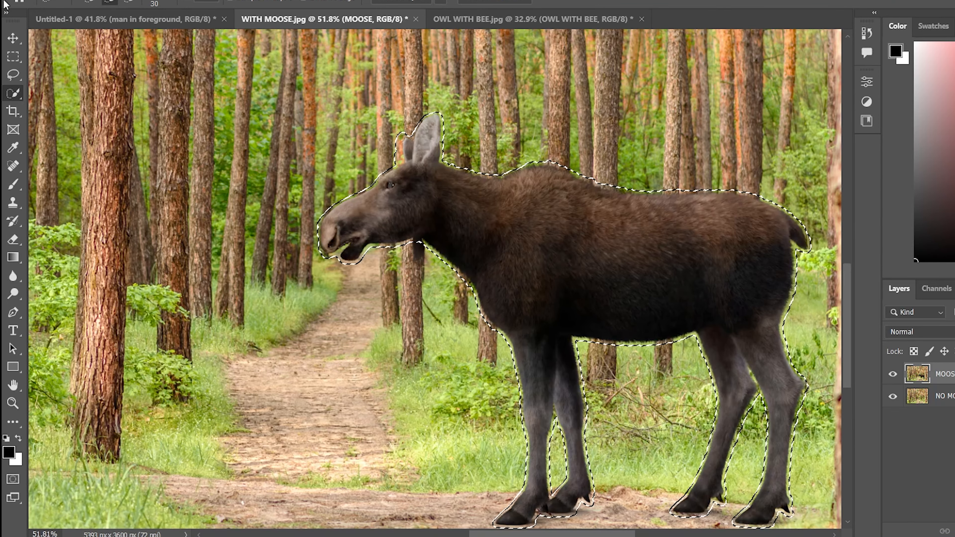
- Start Content-Aware Fill for the moose selection and import WITHOUT MOOSE.jpg as the additional document
left_click(51, 1)
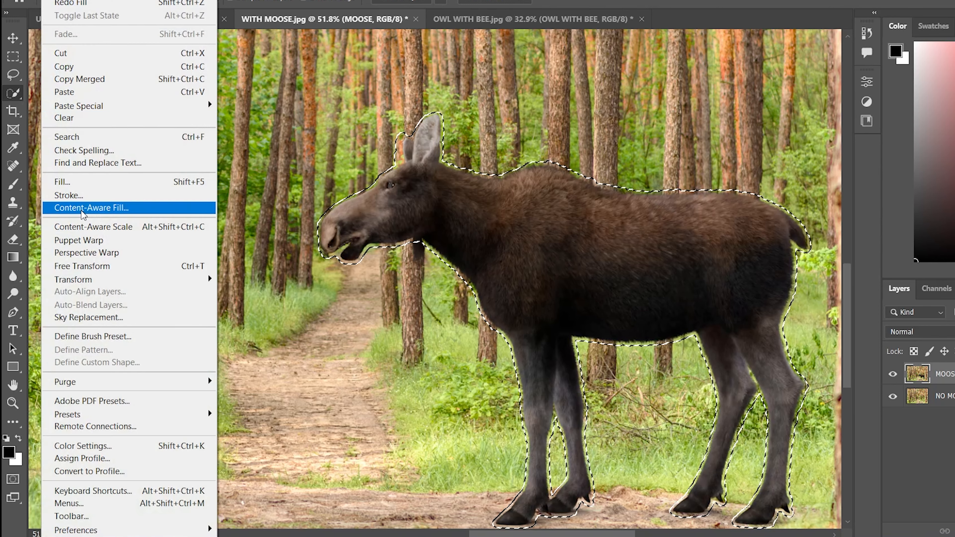
left_click(79, 208)
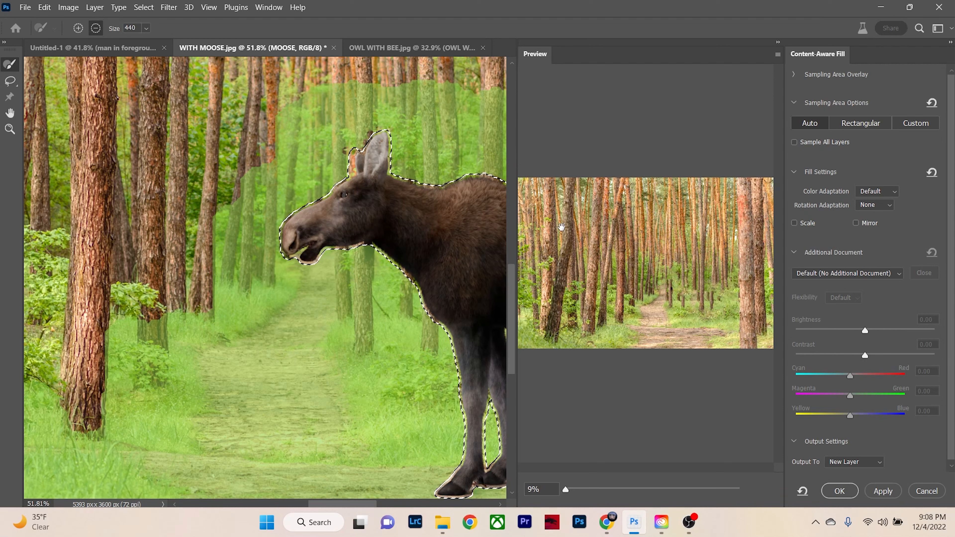
scroll(861, 210, "down", 1)
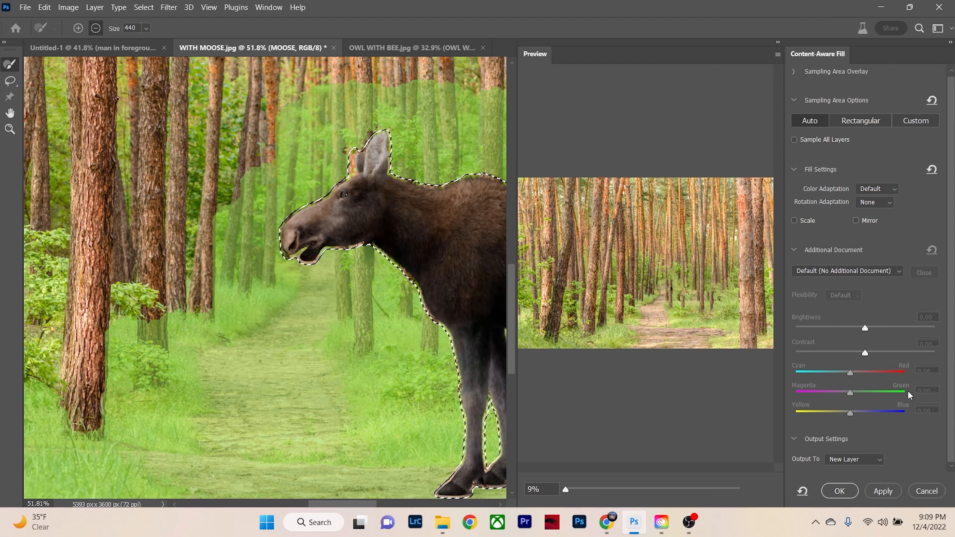
left_click(897, 271)
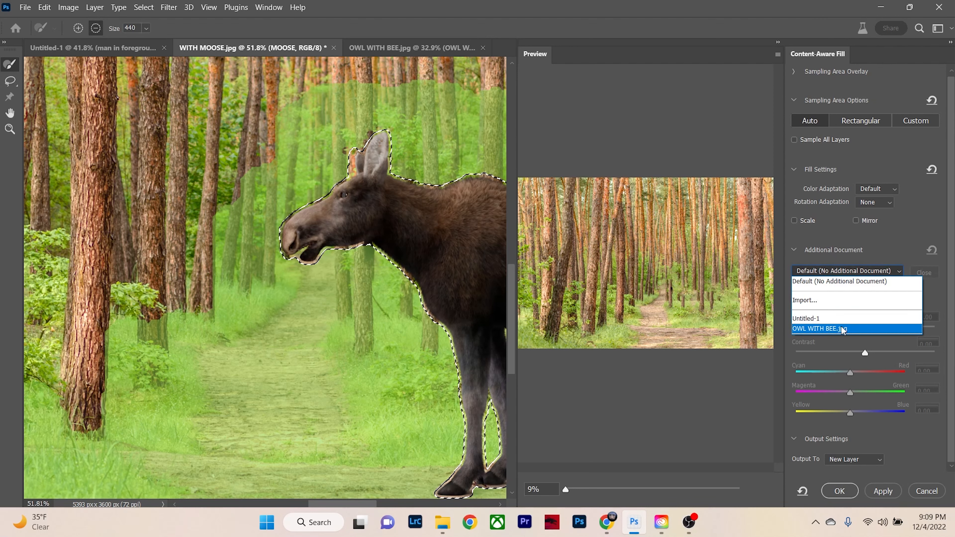
left_click(815, 301)
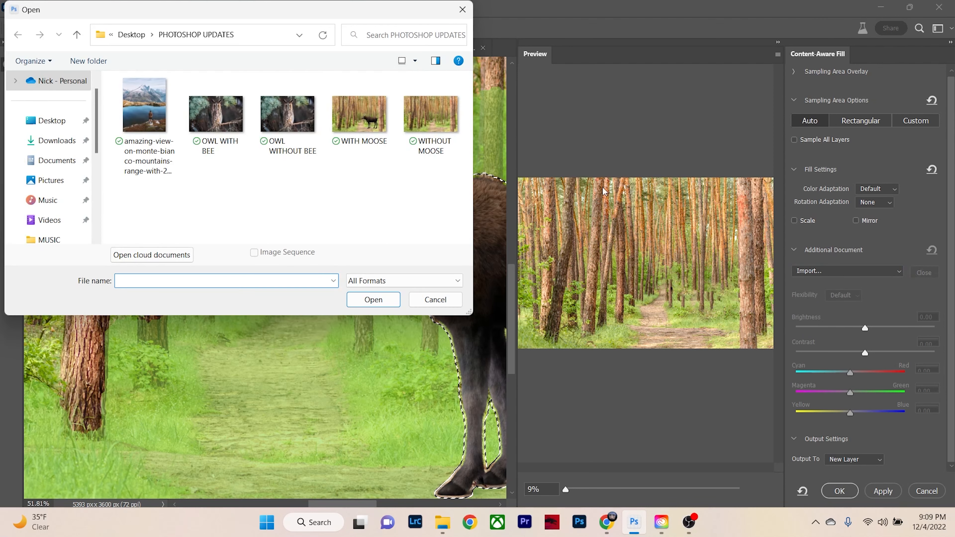
left_click(431, 115)
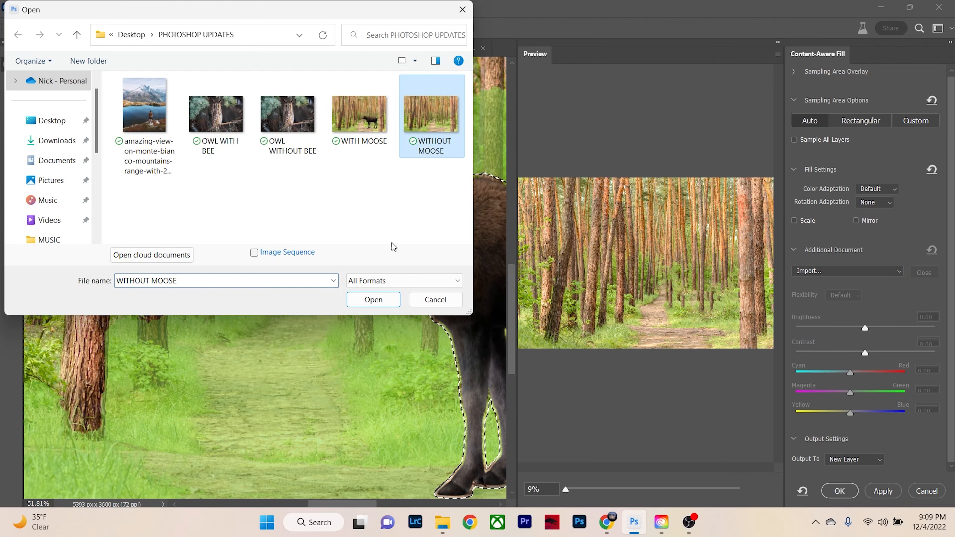
left_click(373, 299)
left_click(475, 213)
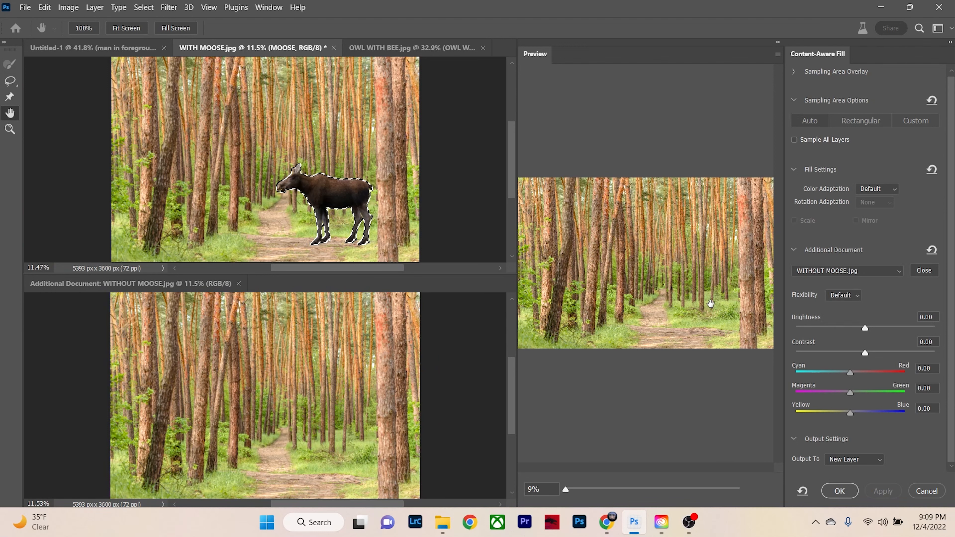
- Examine the filled forest area and path up close in the fill preview
left_click(699, 294)
left_click_drag(687, 320, 565, 301)
left_click_drag(672, 305, 528, 343)
left_click_drag(572, 316, 704, 271)
left_click_drag(636, 244, 748, 280)
left_click_drag(638, 285, 556, 306)
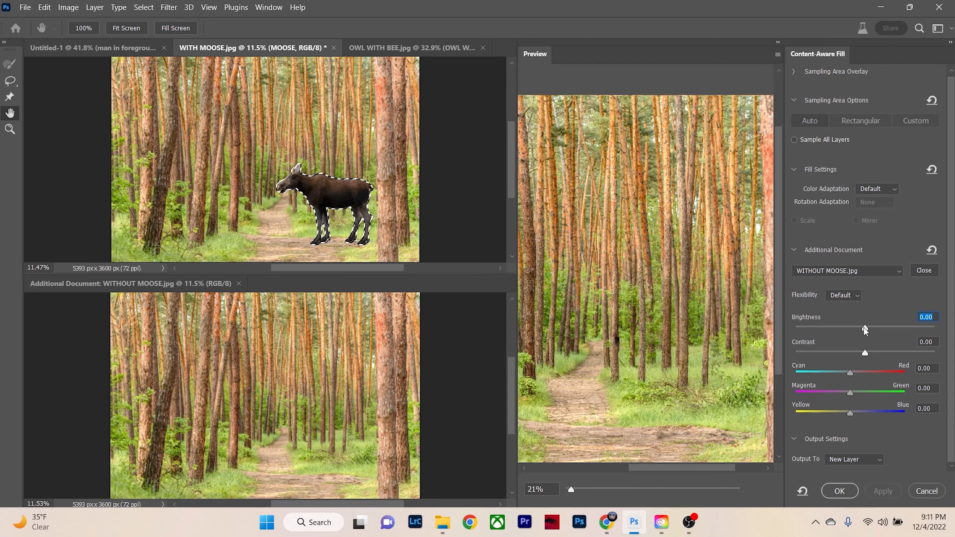
- Try out the brightness and contrast adjustments for the additional document
left_click_drag(865, 328, 801, 330)
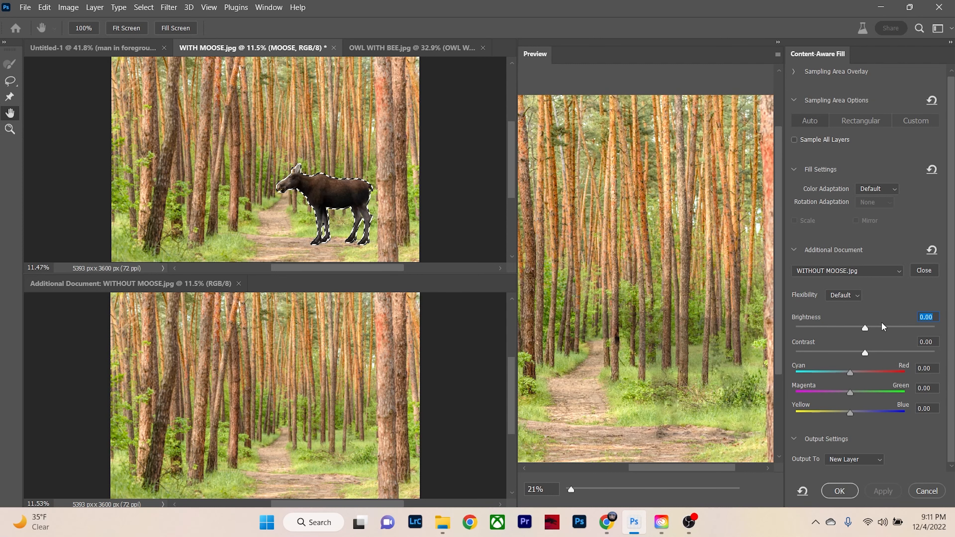
mouse_move(865, 352)
left_mouse_down()
mouse_move(880, 353)
mouse_move(866, 352)
left_mouse_up()
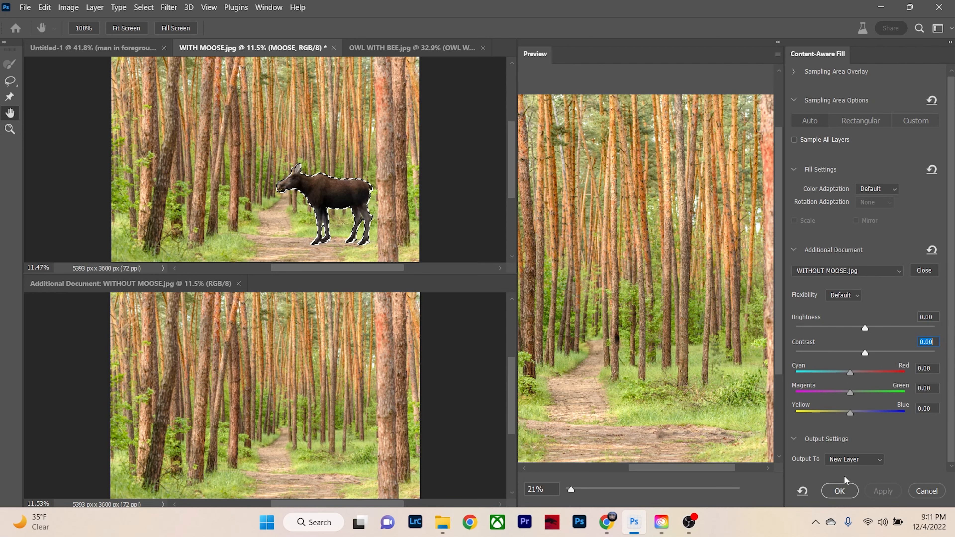
- Output the content-aware fill to a new layer and apply it
left_click(855, 461)
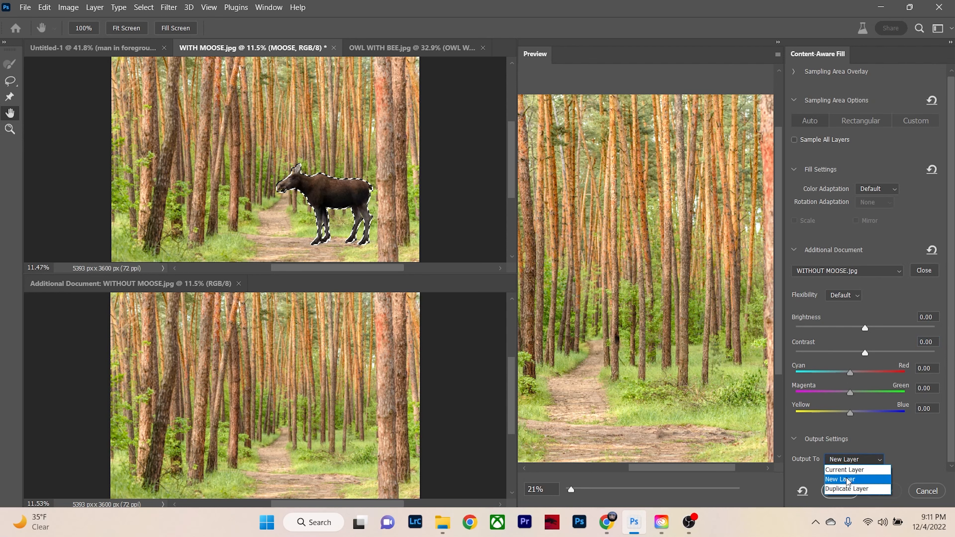
left_click(844, 459)
left_click(839, 491)
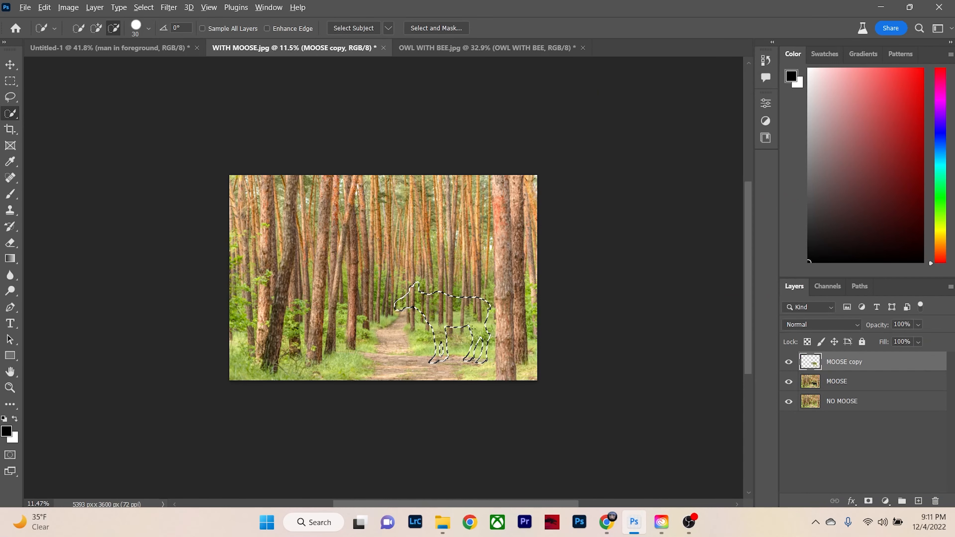
- Deselect the moose area and stamp all visible layers into a new merged layer on top
scroll(459, 312, "up", 3)
key("ctrl+d")
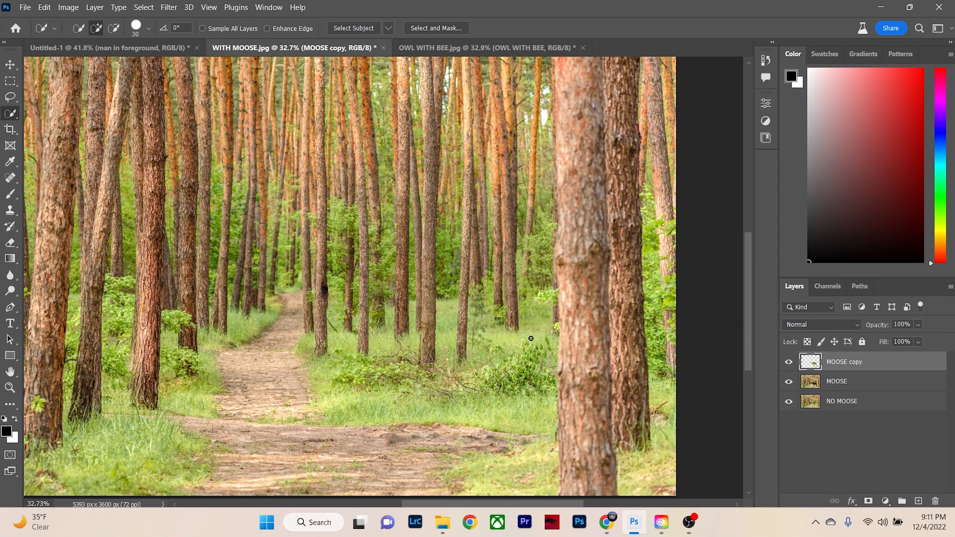
key("ctrl+shift+alt+e")
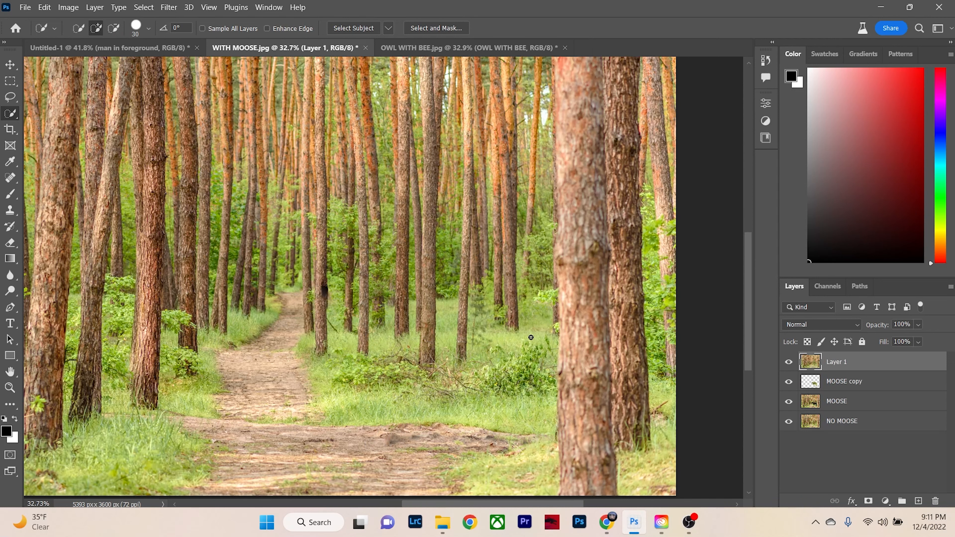
- Hide the MOOSE copy layer and the merged Layer 1 to compare the result with the original photo
scroll(537, 325, "down", 3)
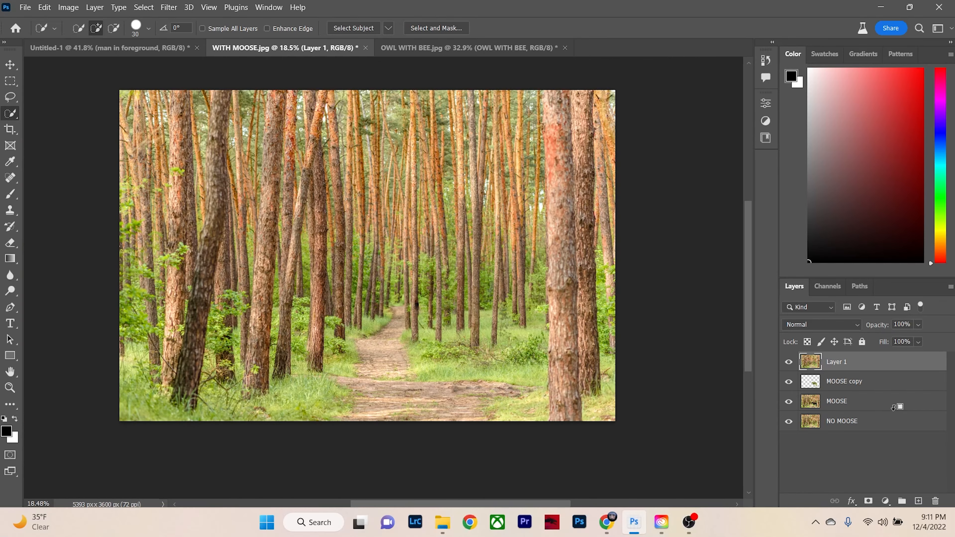
left_click(872, 382)
left_click(789, 382)
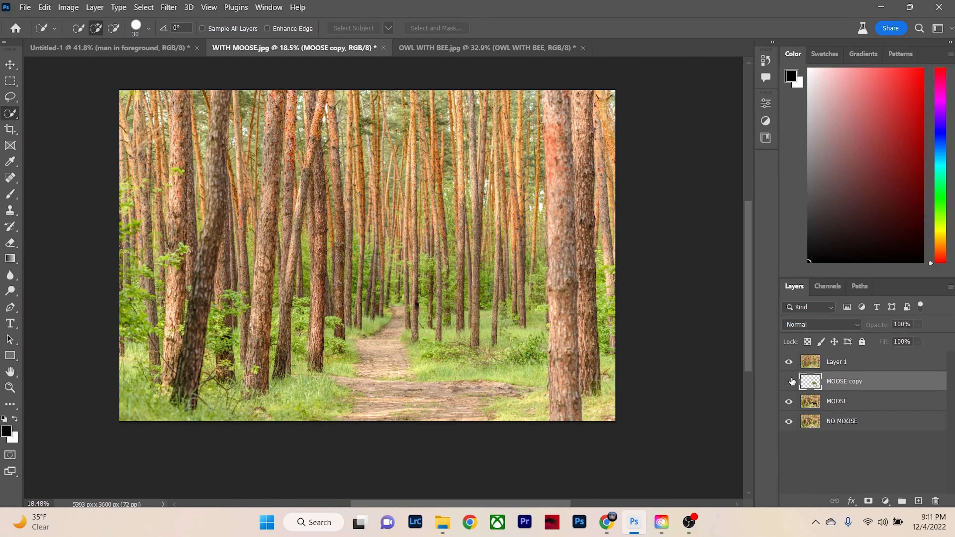
left_click(788, 363)
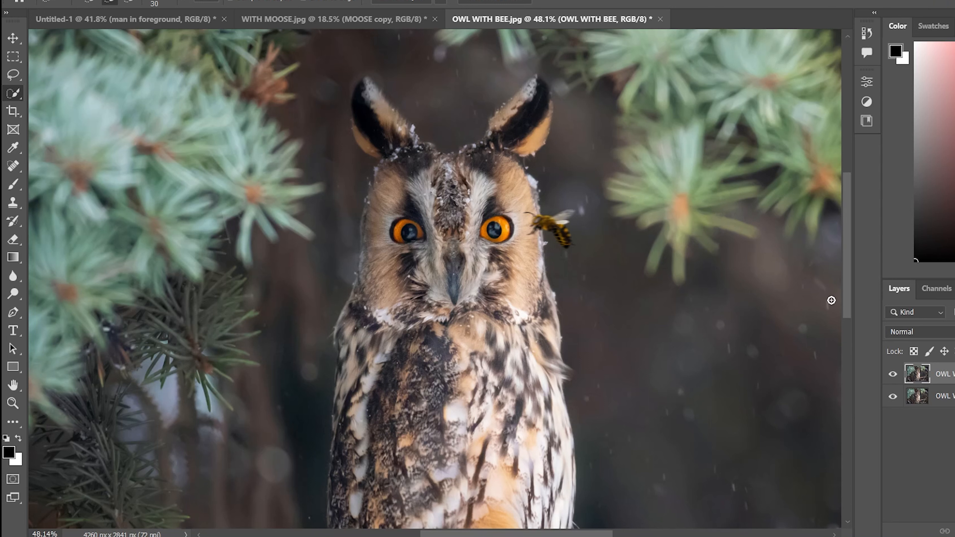
- Hide and show the OWL WITH BEE layer to compare it with the owl image beneath
left_click(891, 375)
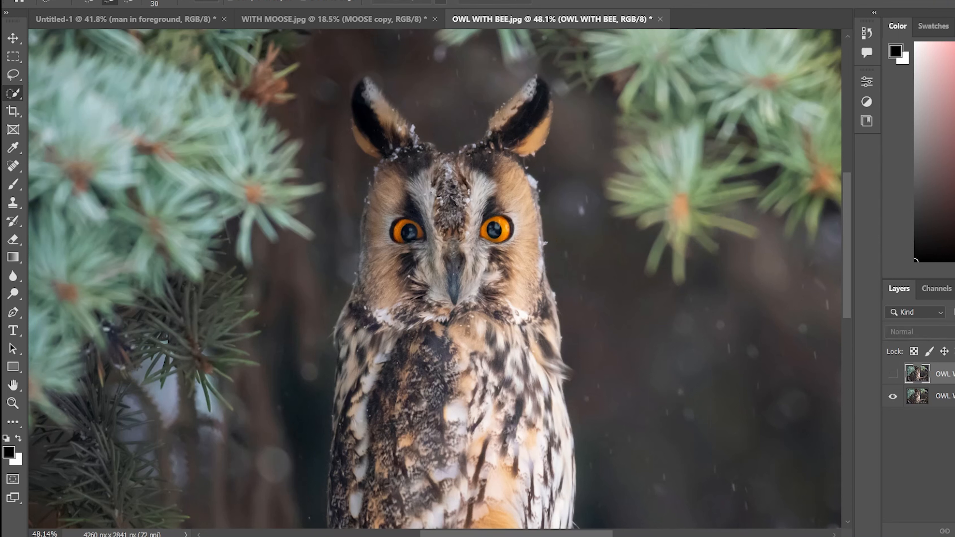
left_click(891, 374)
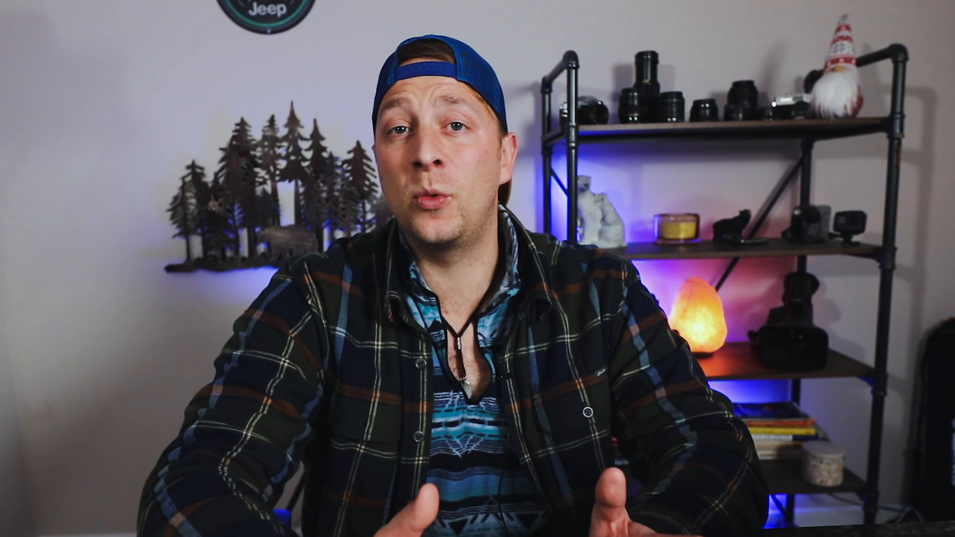
- Draw a loose Lasso selection around the whole bee, including its antennae, legs and a margin of owl feathers and background
right_click(10, 97)
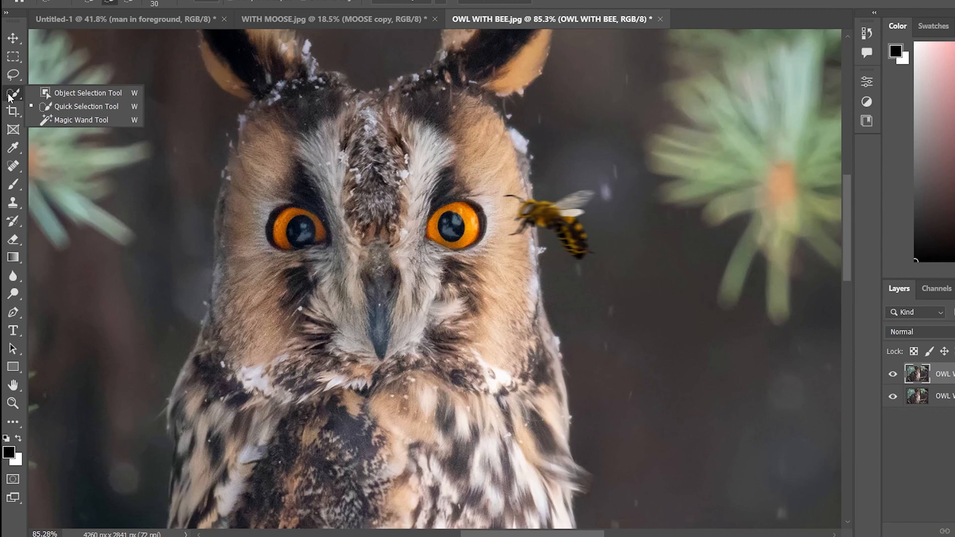
left_click(45, 93)
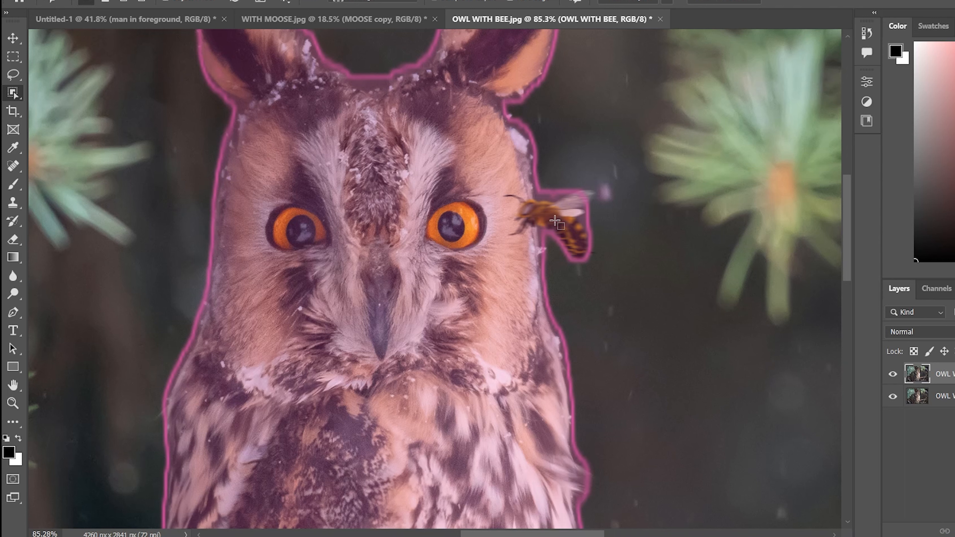
left_click(13, 77)
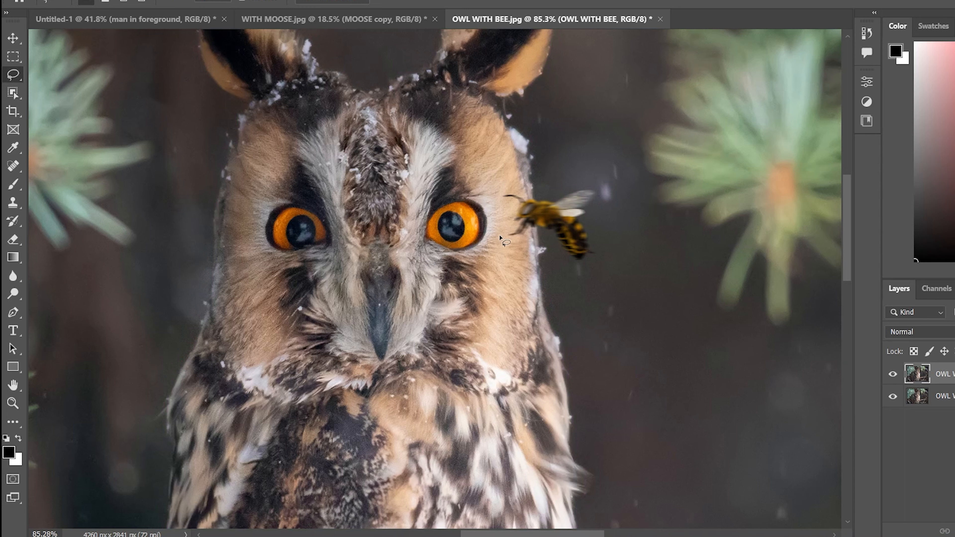
mouse_move(541, 260)
left_mouse_down()
mouse_move(604, 246)
mouse_move(603, 199)
mouse_move(578, 172)
mouse_move(503, 196)
left_mouse_up()
left_click_drag(512, 252, 516, 258)
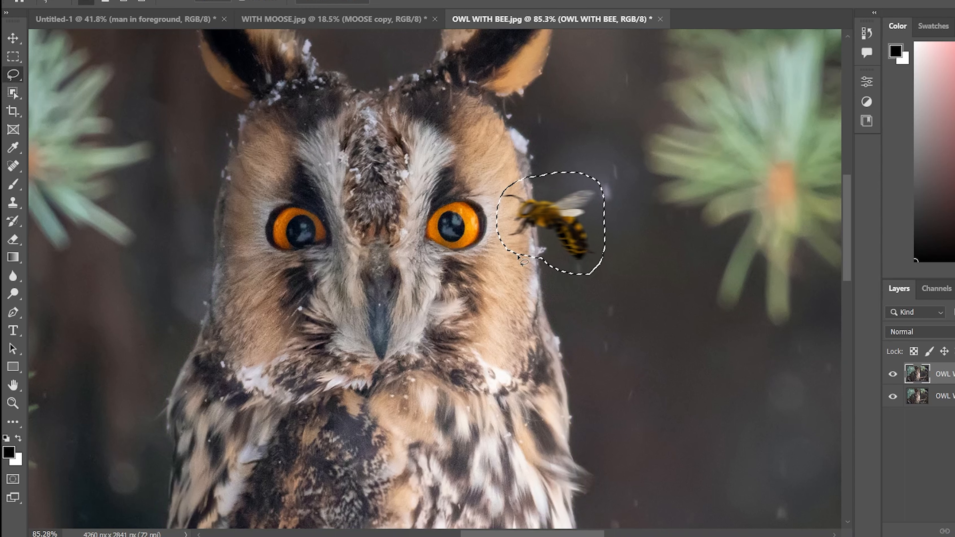
- Start Content-Aware Fill on the selected bee and inspect the fill preview along the edge of the owl's face
scroll(534, 222, "up", 2)
scroll(536, 217, "up", 4)
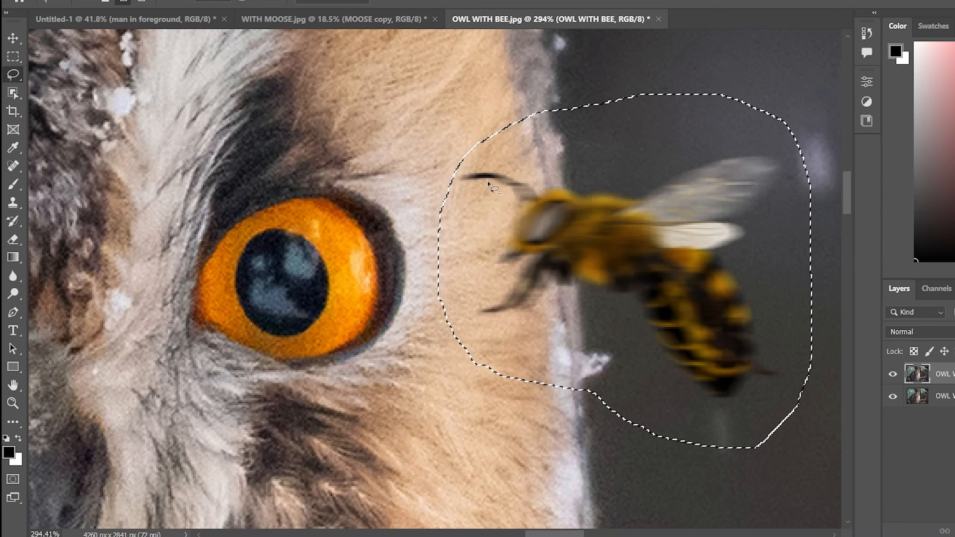
scroll(470, 177, "down", 4)
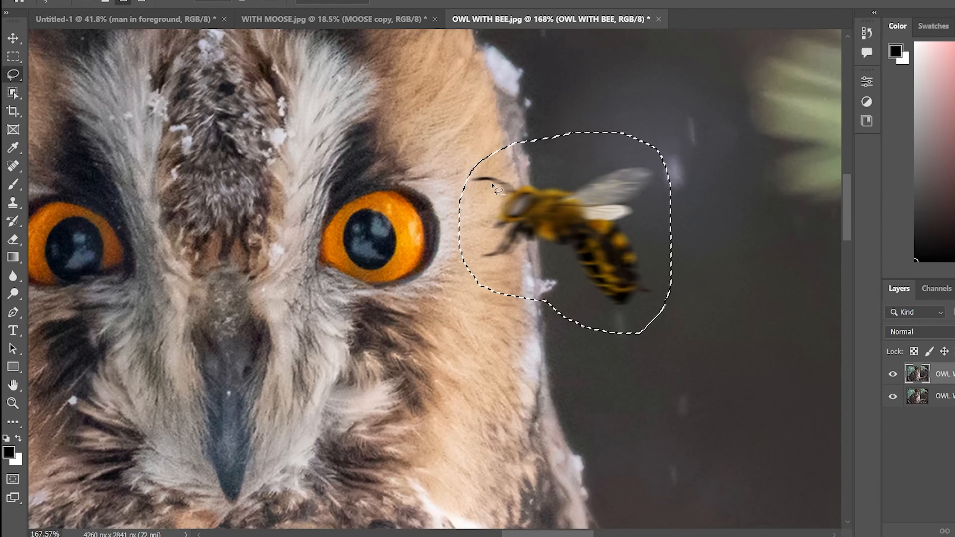
mouse_move(653, 260)
left_mouse_down()
mouse_move(720, 325)
mouse_move(814, 376)
mouse_move(797, 358)
left_mouse_up()
key("alt+e")
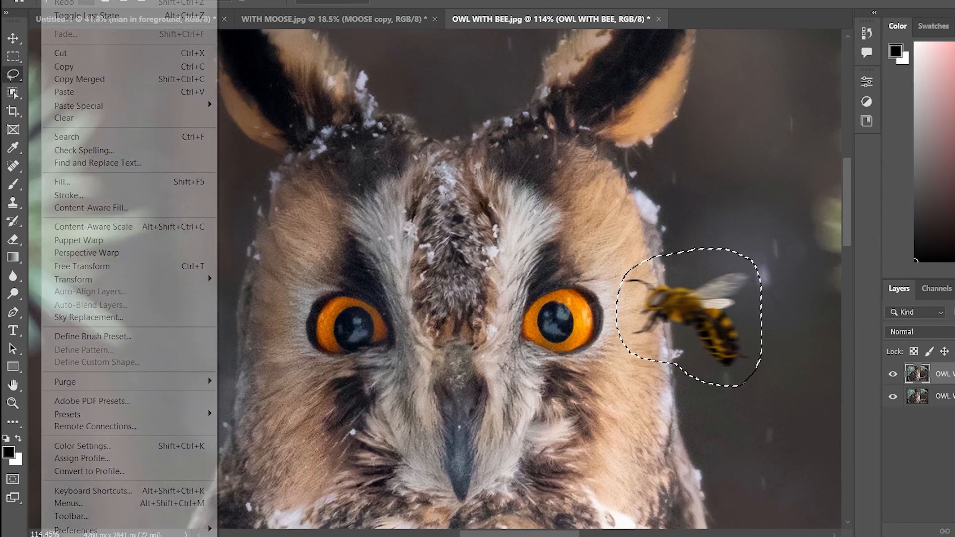
left_click(119, 208)
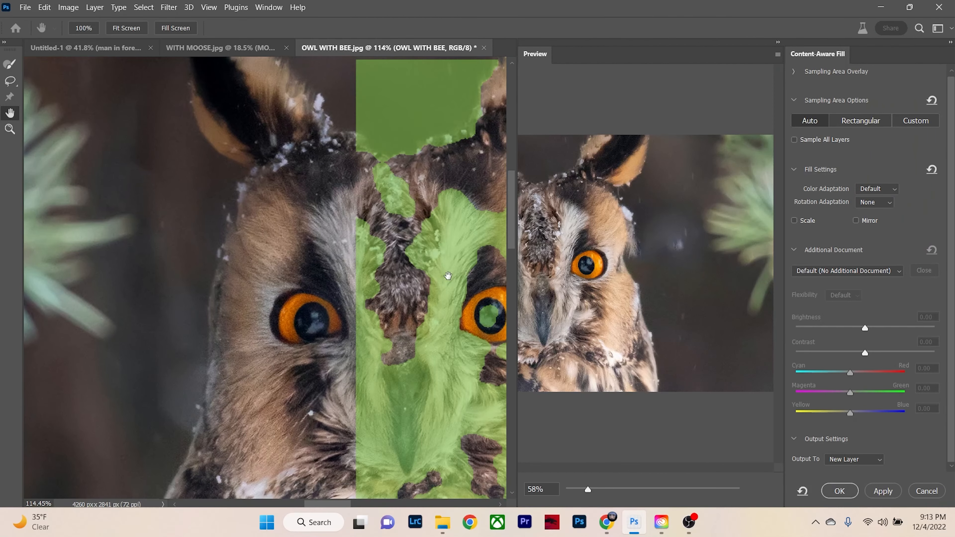
left_click_drag(448, 276, 174, 236)
left_click_drag(588, 489, 628, 486)
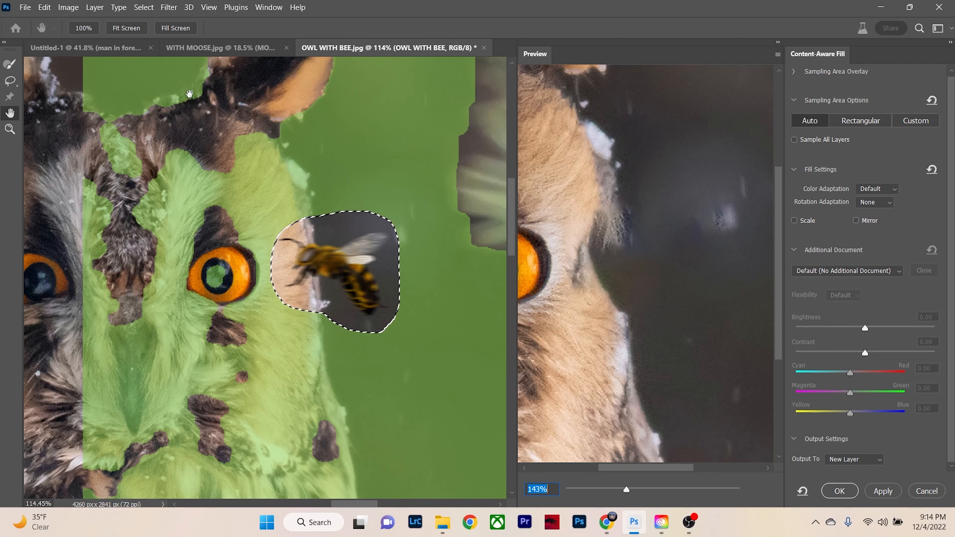
- Choose to import an image file as the additional source document for the bee's content-aware fill
left_click(863, 271)
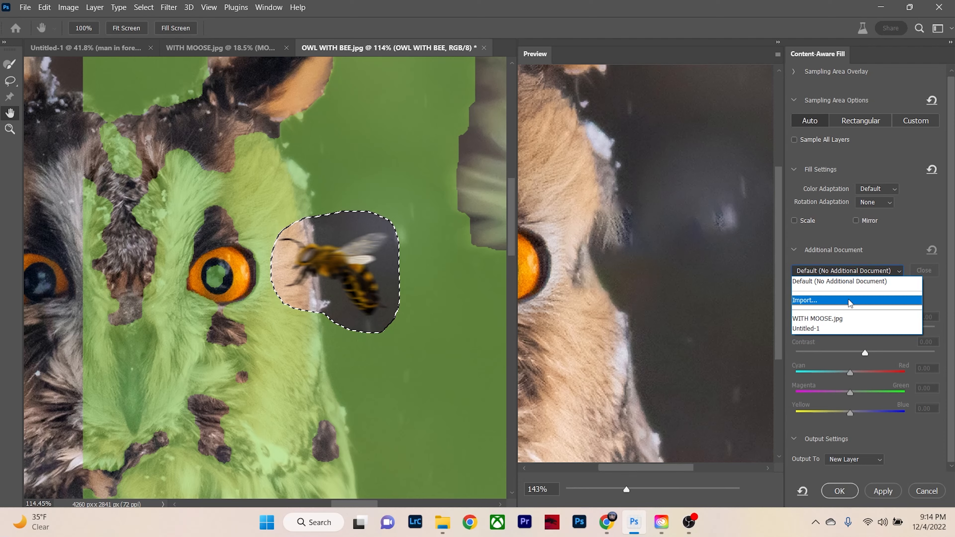
left_click(848, 300)
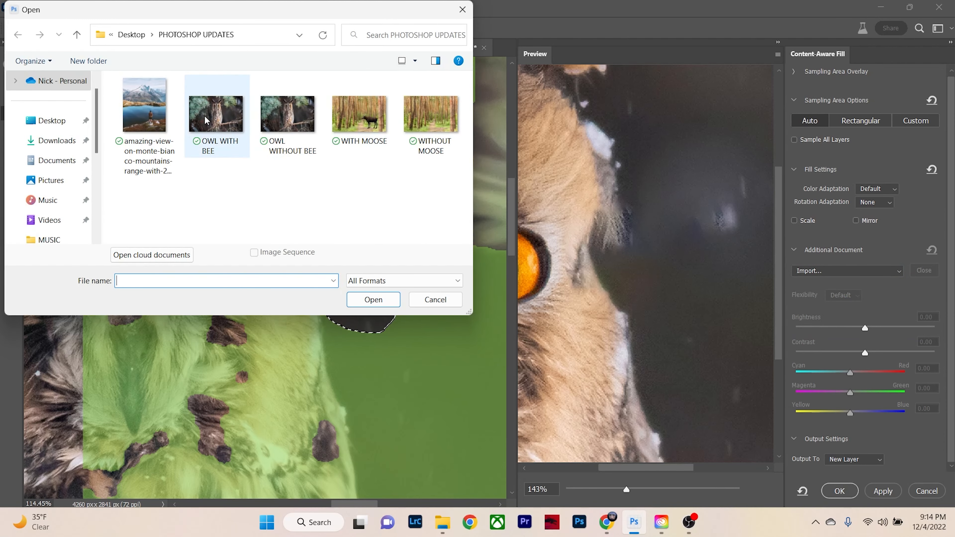